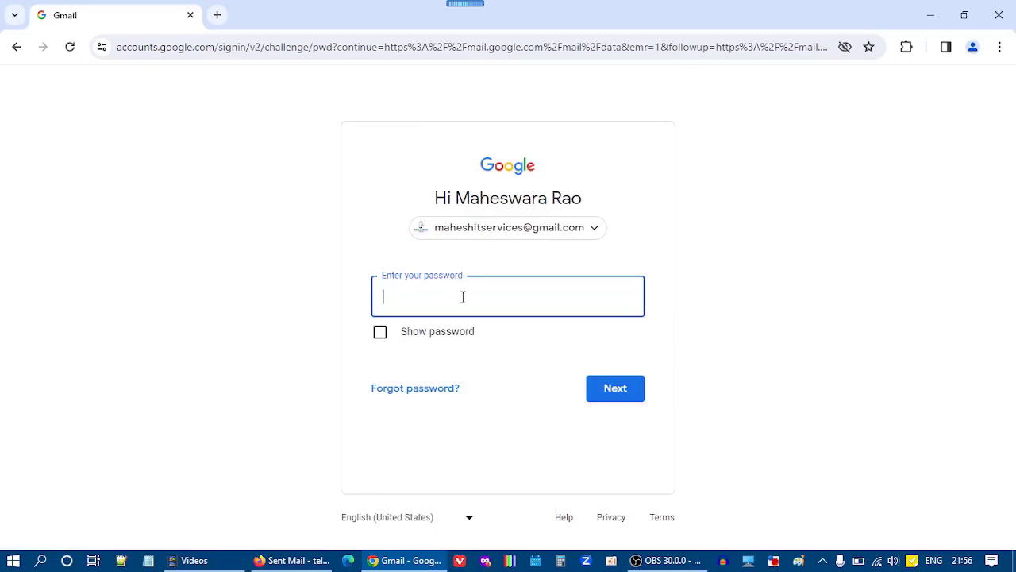
Sign in with the account password, then trim the stuck address to mail.google.com/mail/ to load the inbox.
{"action": "type", "text": "••••••••••••••••••••"}
{"action": "key", "text": "Return"}
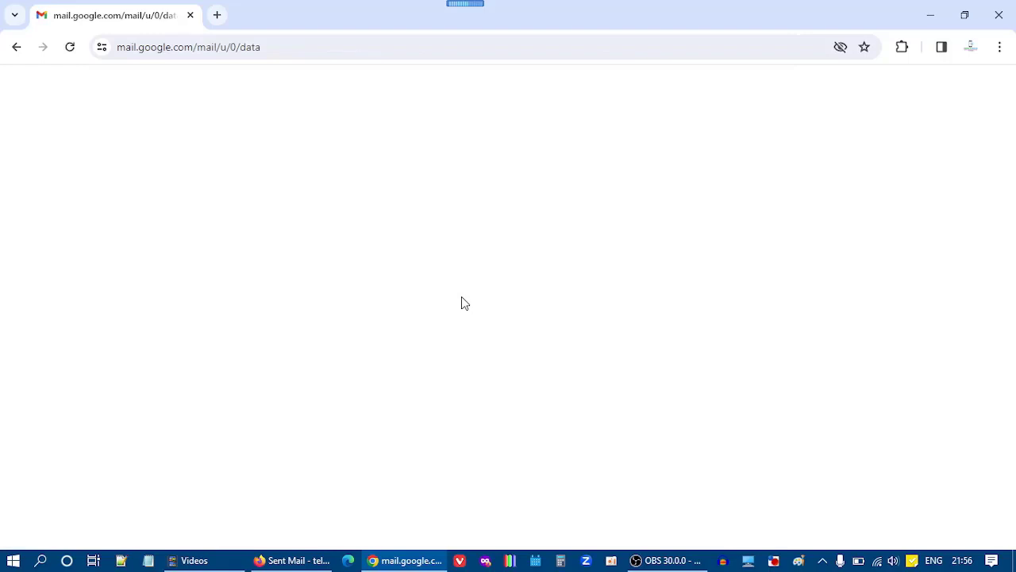
{"action": "left_click", "coordinate": [272, 47]}
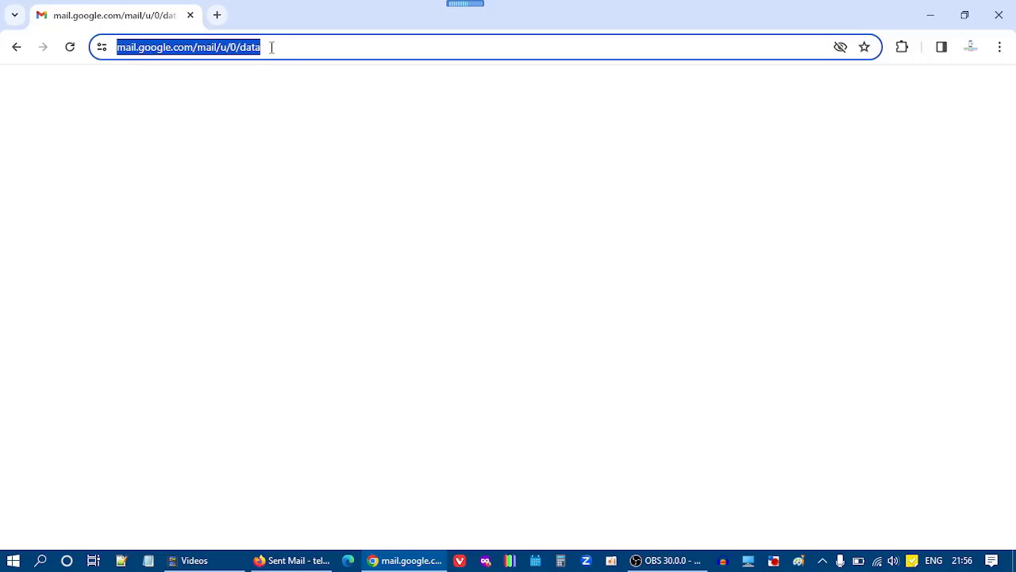
{"action": "key", "text": "Return"}
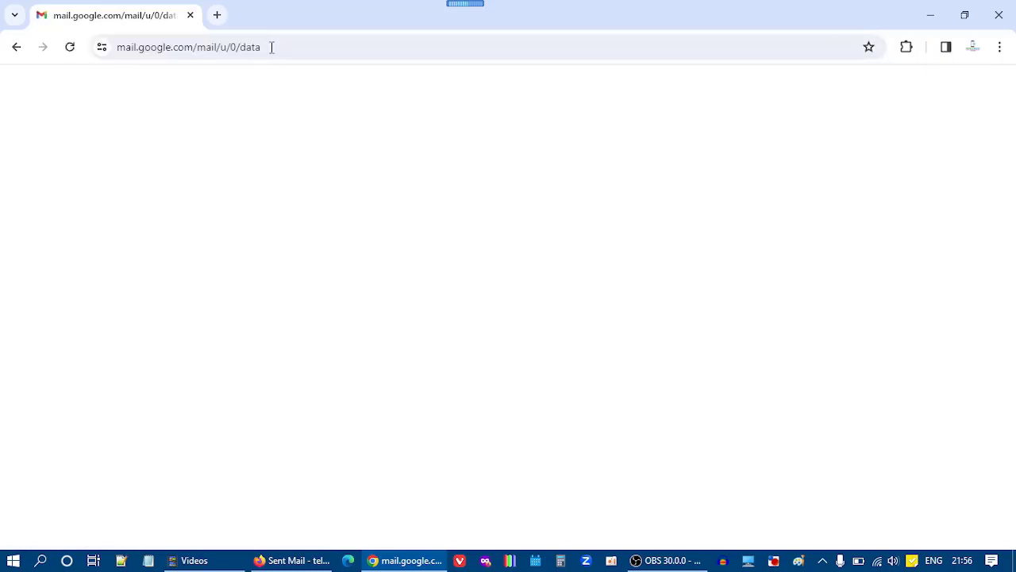
{"action": "left_click_drag", "start_coordinate": [220, 46], "coordinate": [387, 47]}
{"action": "key", "text": "BackSpace"}
{"action": "key", "text": "Return"}
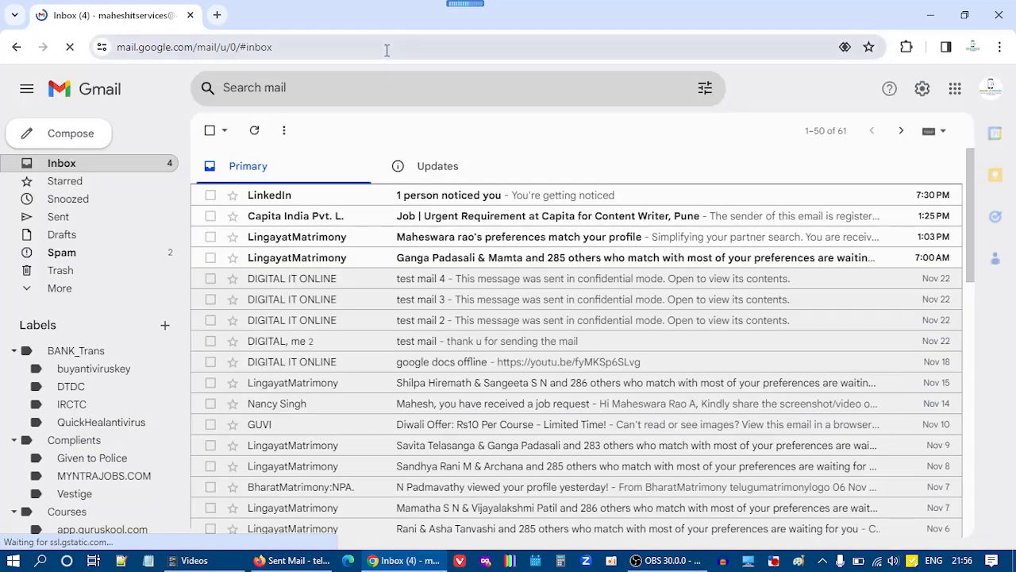
Trash the top four inbox conversations, including LinkedIn, Capita India and LingayatMatrimony, then start a new message.
{"action": "left_click", "coordinate": [211, 258]}
{"action": "left_click", "coordinate": [210, 237]}
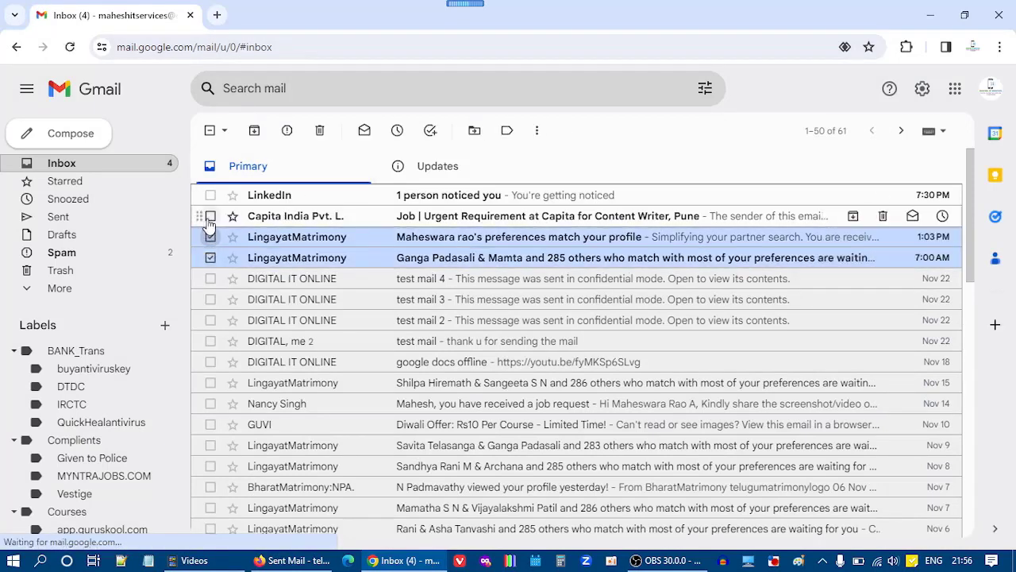
{"action": "left_click", "coordinate": [210, 216]}
{"action": "left_click", "coordinate": [211, 195]}
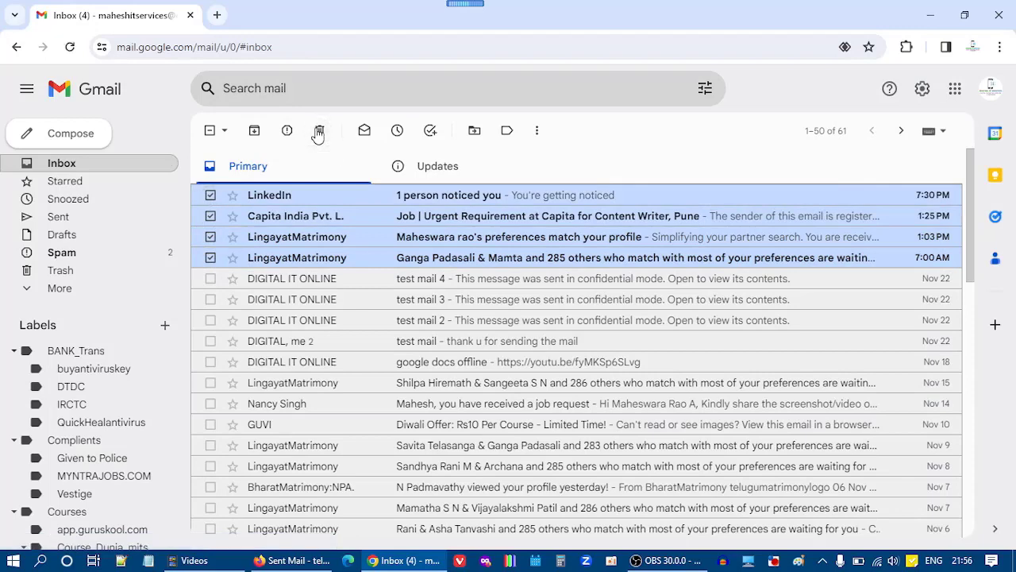
{"action": "left_click", "coordinate": [319, 130]}
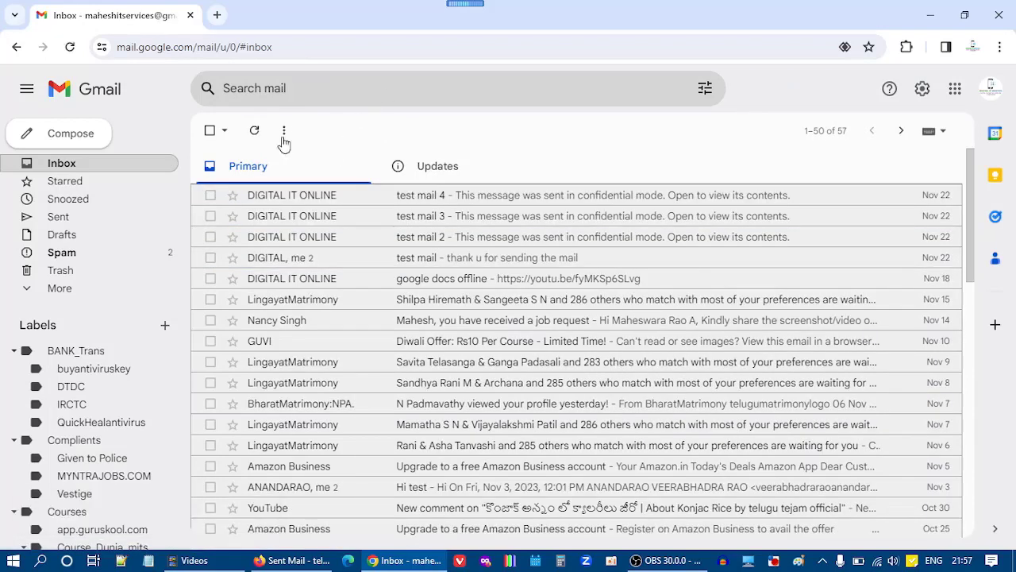
{"action": "left_click", "coordinate": [53, 138]}
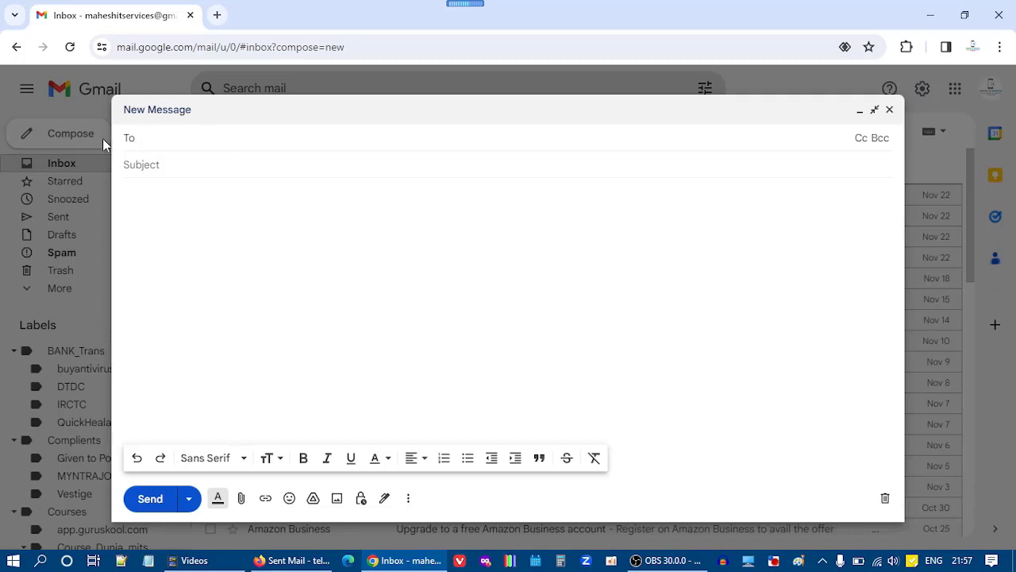
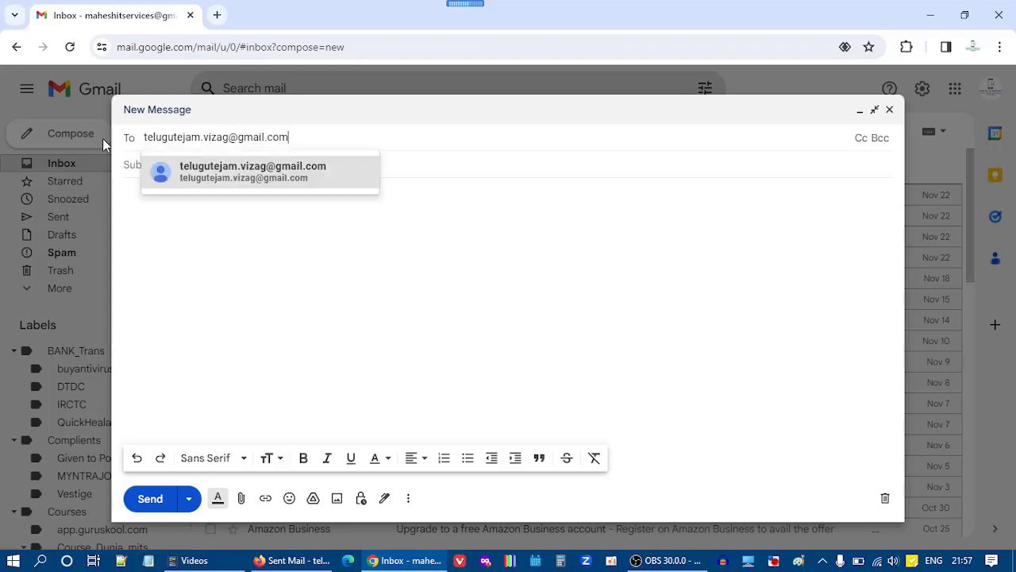
Address the message to the recipient's Gmail address by accepting the suggestion.
{"action": "left_click", "coordinate": [224, 169]}
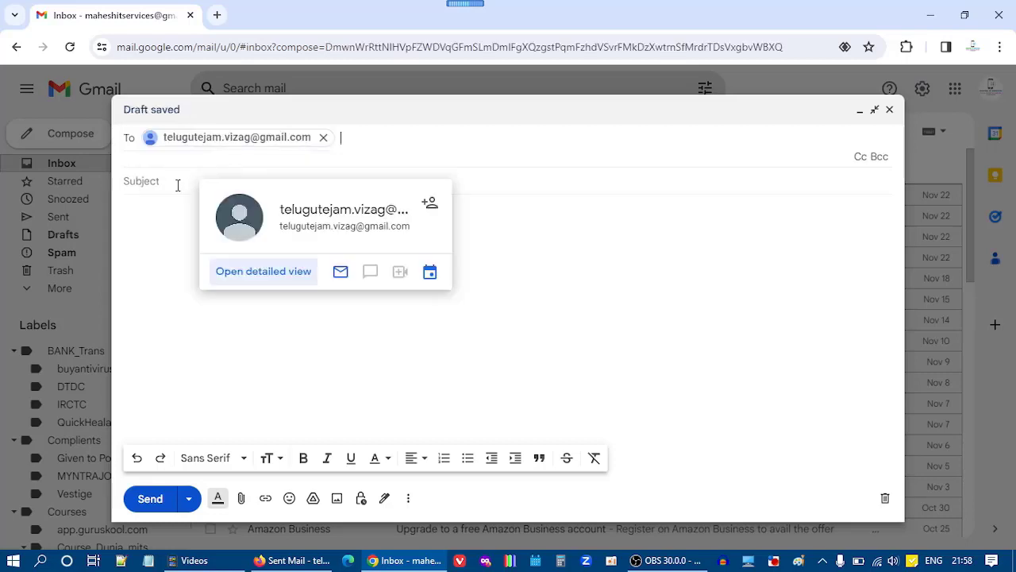
{"action": "left_click", "coordinate": [177, 183]}
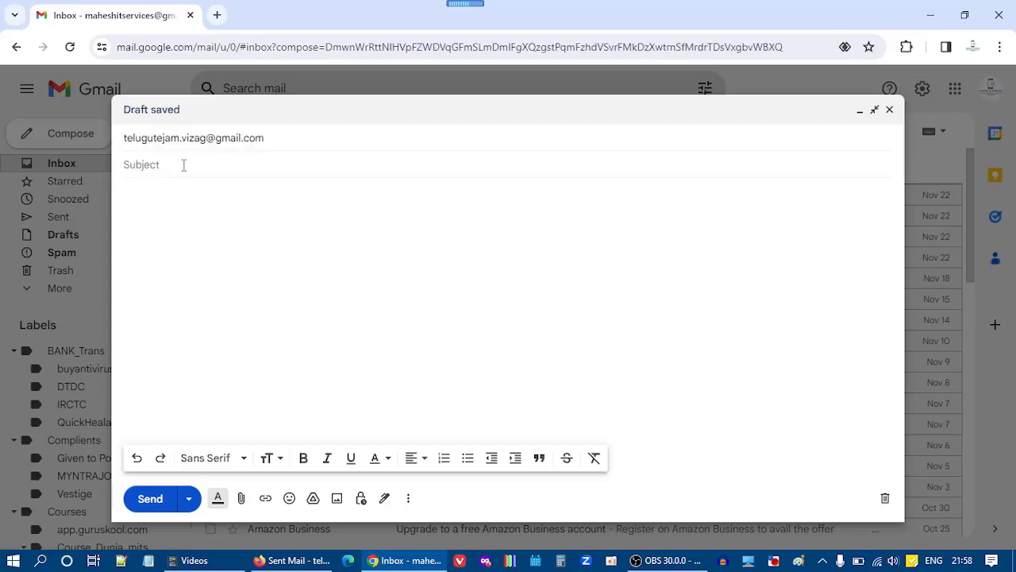
Enter subject 'test mail' and body 'test mail. this mail is automatically delete after specified time.'.
{"action": "type", "text": "test"}
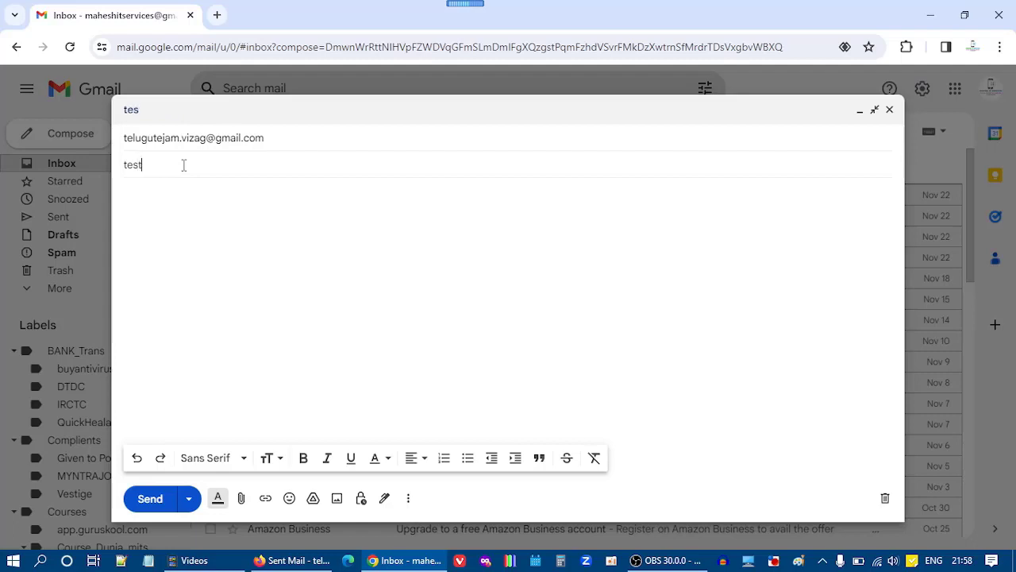
{"action": "type", "text": " mail"}
{"action": "left_click", "coordinate": [183, 193]}
{"action": "type", "text": "test mail.  this mail"}
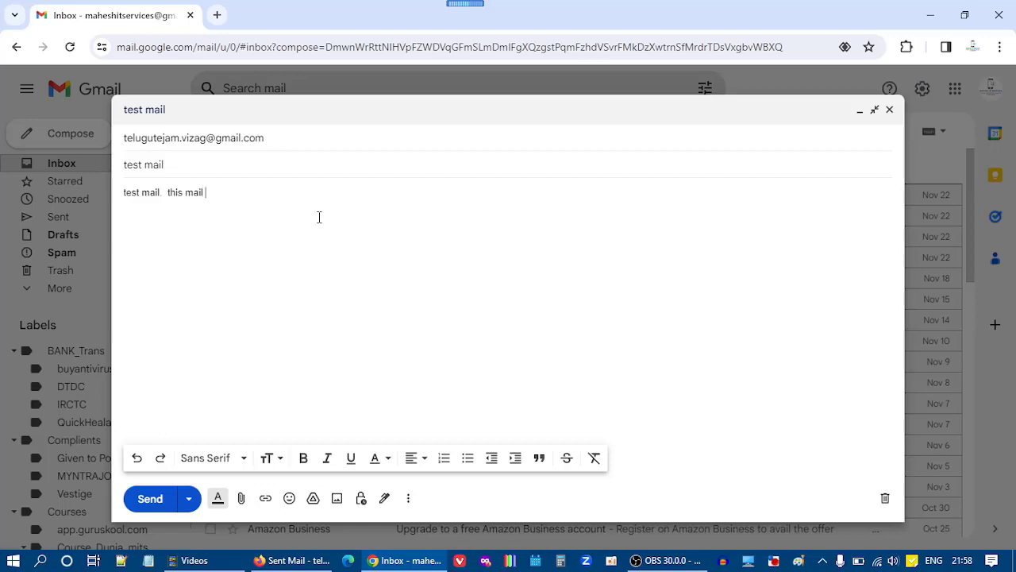
{"action": "type", "text": " is automatically delte"}
{"action": "key", "text": "BackSpace"}
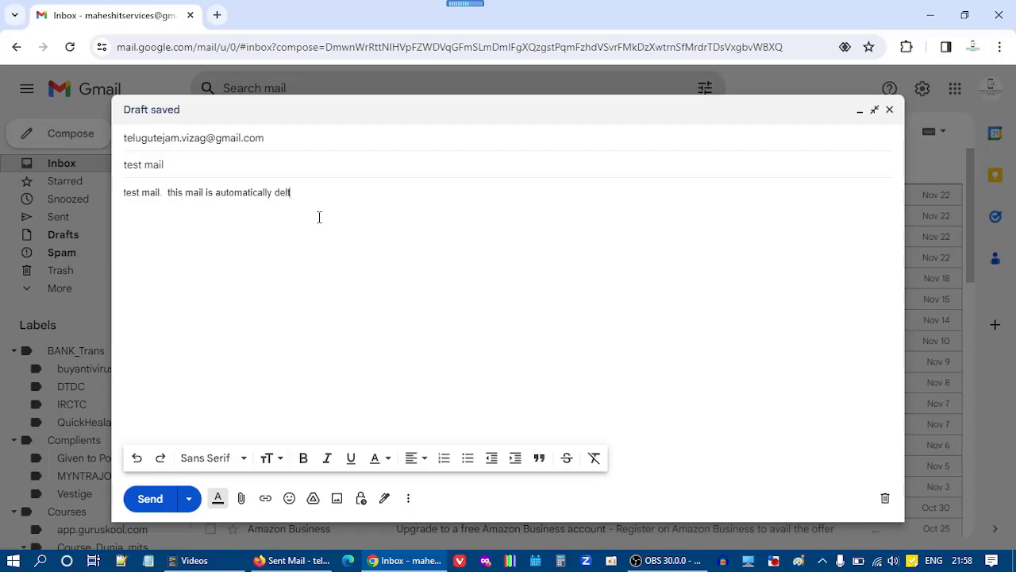
{"action": "type", "text": "ete after specifie"}
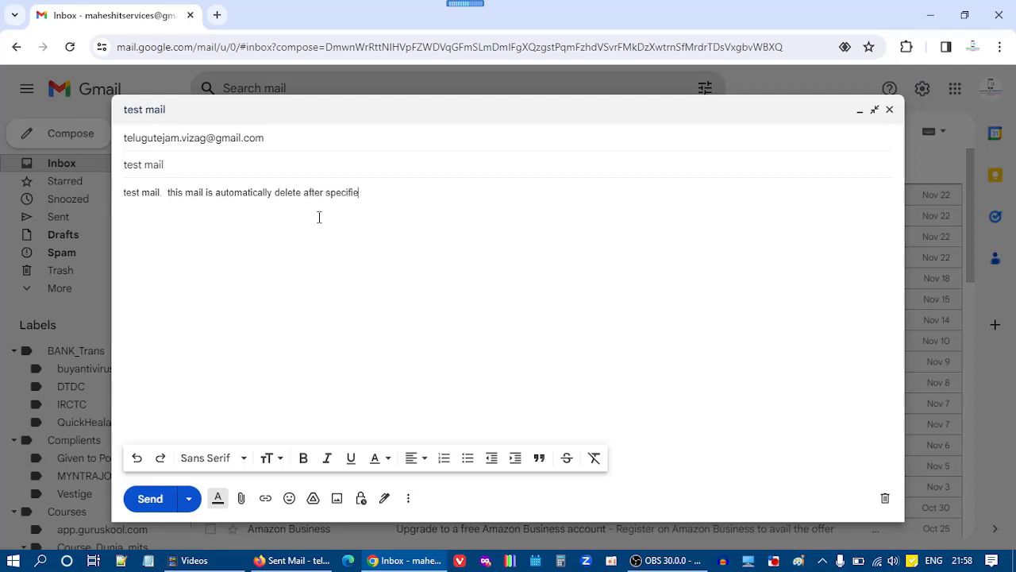
{"action": "type", "text": "d time."}
{"action": "key", "text": "Return"}
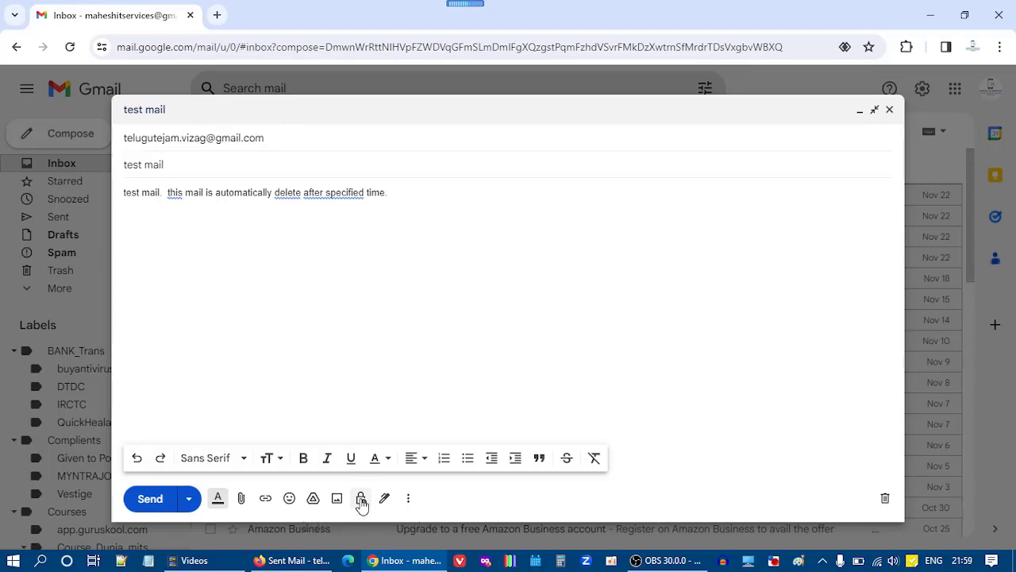
Turn on confidential mode with a 1-week expiry (Nov 30, 2023) and an SMS passcode.
{"action": "left_click", "coordinate": [361, 499]}
{"action": "left_click", "coordinate": [361, 498]}
{"action": "left_click", "coordinate": [359, 498]}
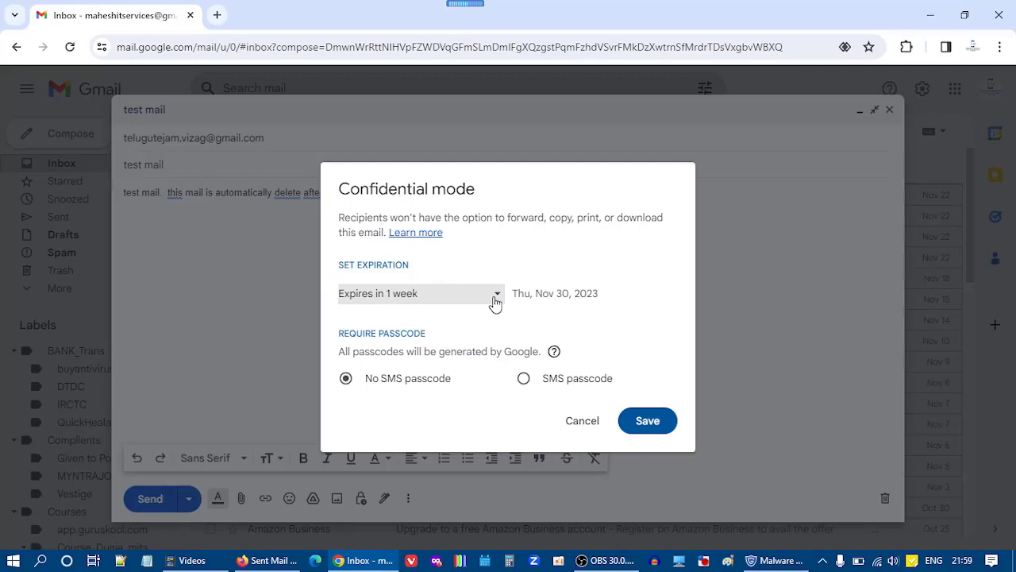
{"action": "left_click", "coordinate": [495, 302]}
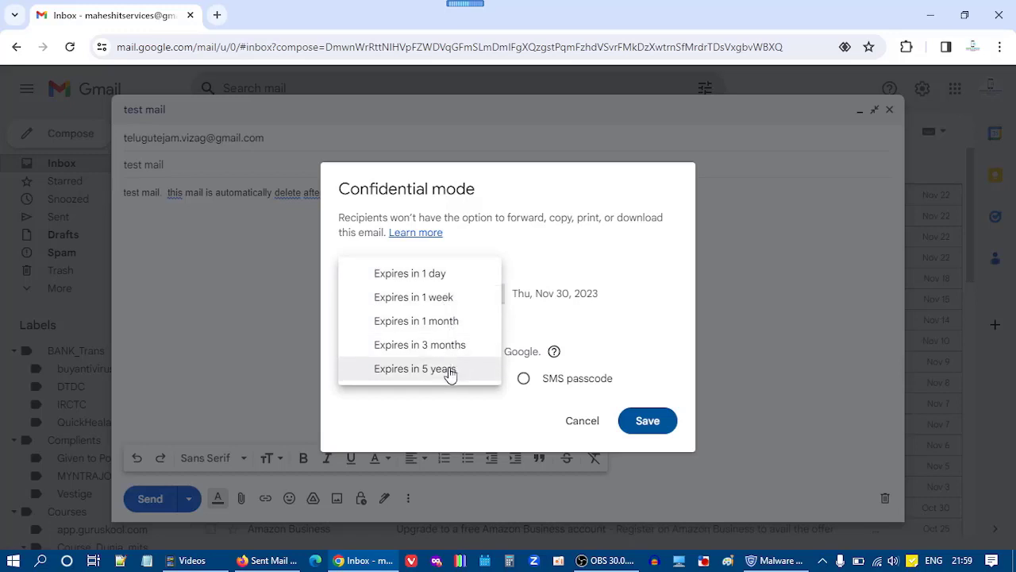
{"action": "left_click", "coordinate": [501, 262]}
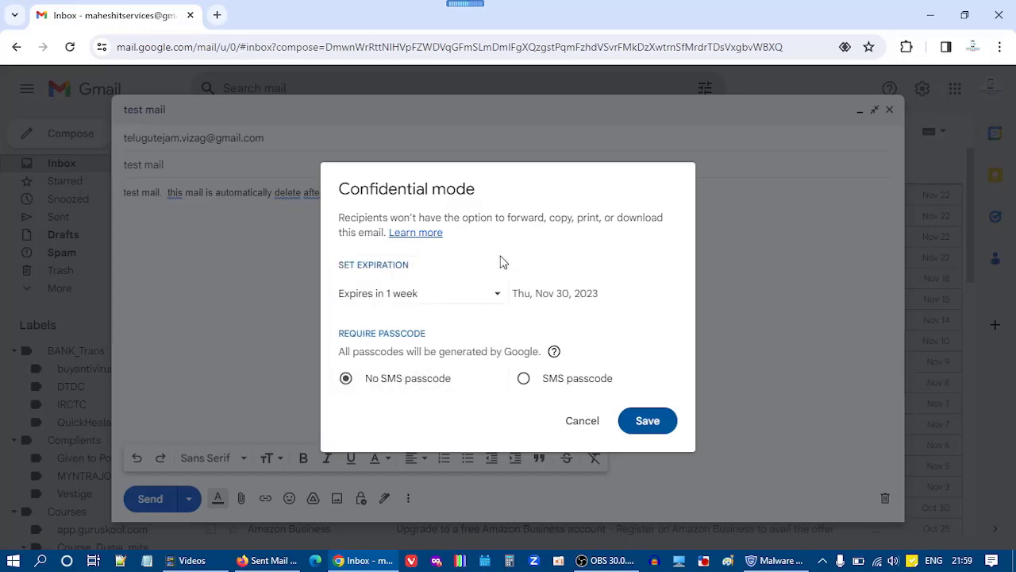
{"action": "left_click", "coordinate": [497, 301]}
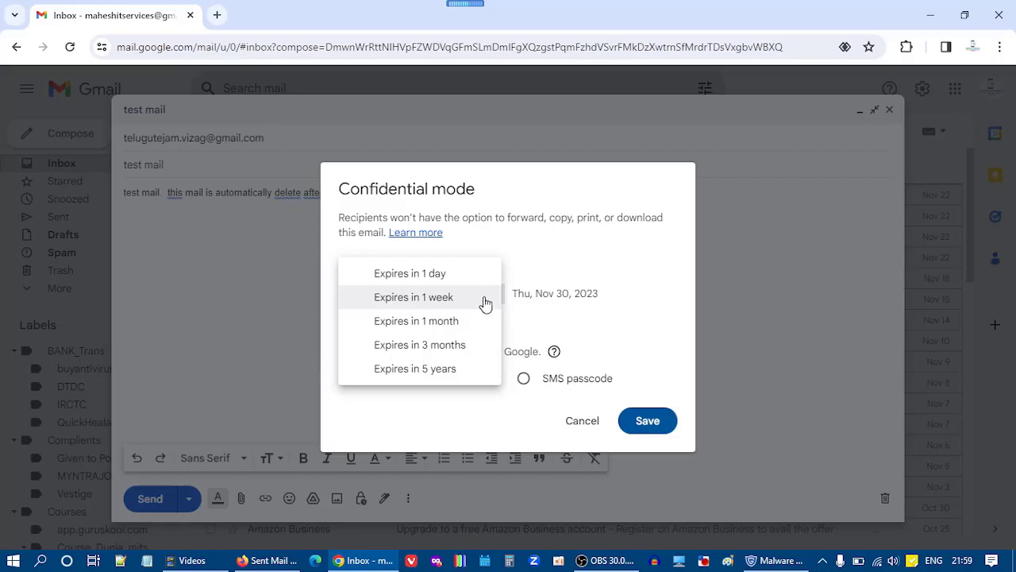
{"action": "left_click", "coordinate": [458, 298]}
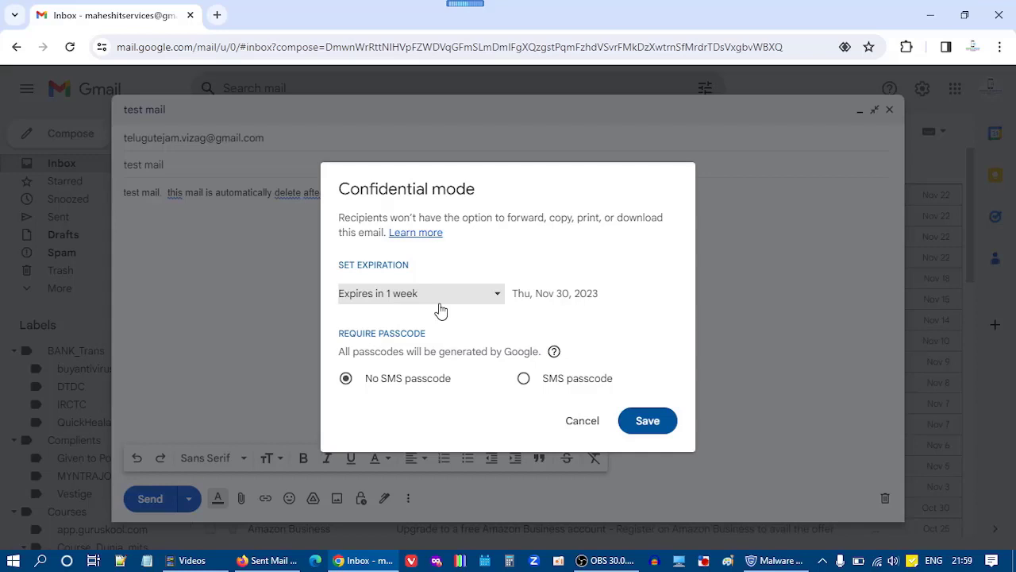
{"action": "left_click", "coordinate": [523, 380]}
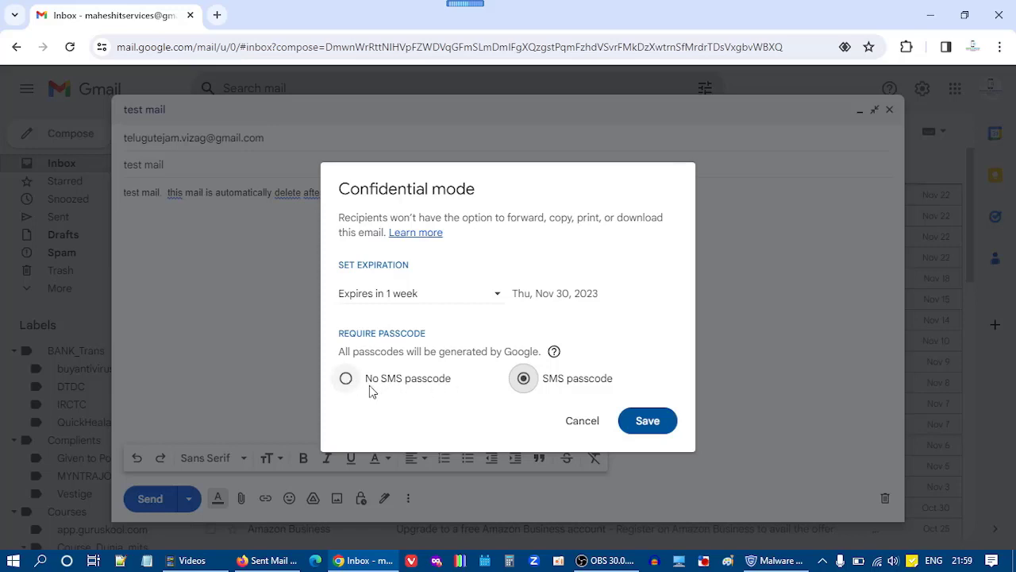
{"action": "left_click", "coordinate": [646, 423]}
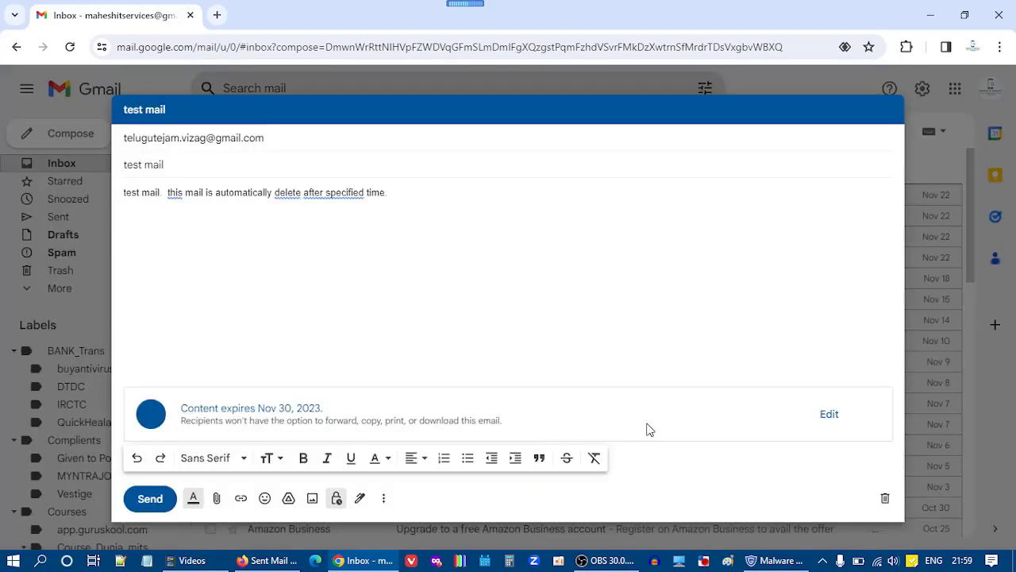
Send the confidential test mail, bringing up the Confirm phone numbers dialog.
{"action": "left_click", "coordinate": [153, 504]}
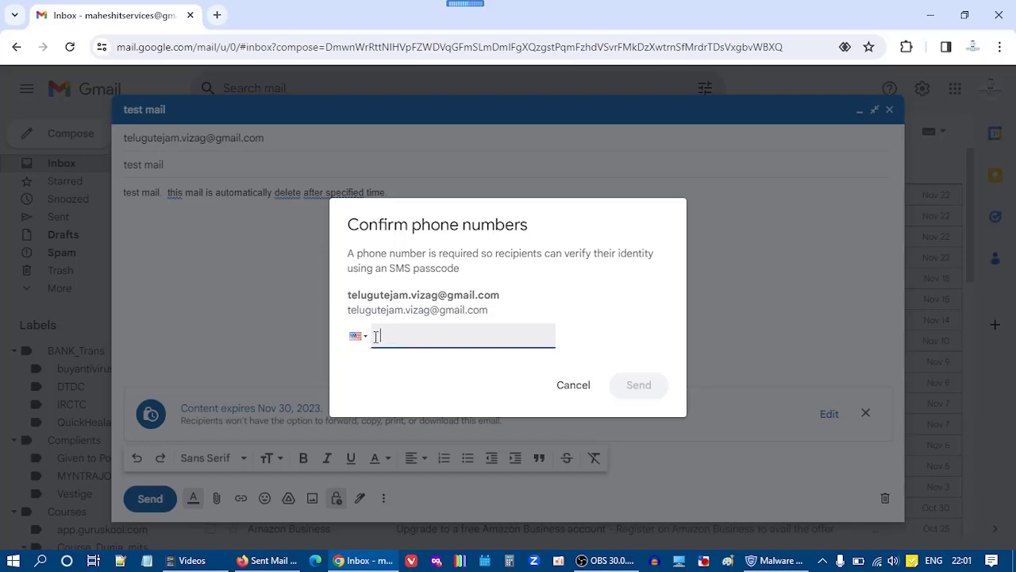
Enter the recipient's phone number with the India +91 code and send the message.
{"action": "left_click", "coordinate": [365, 338]}
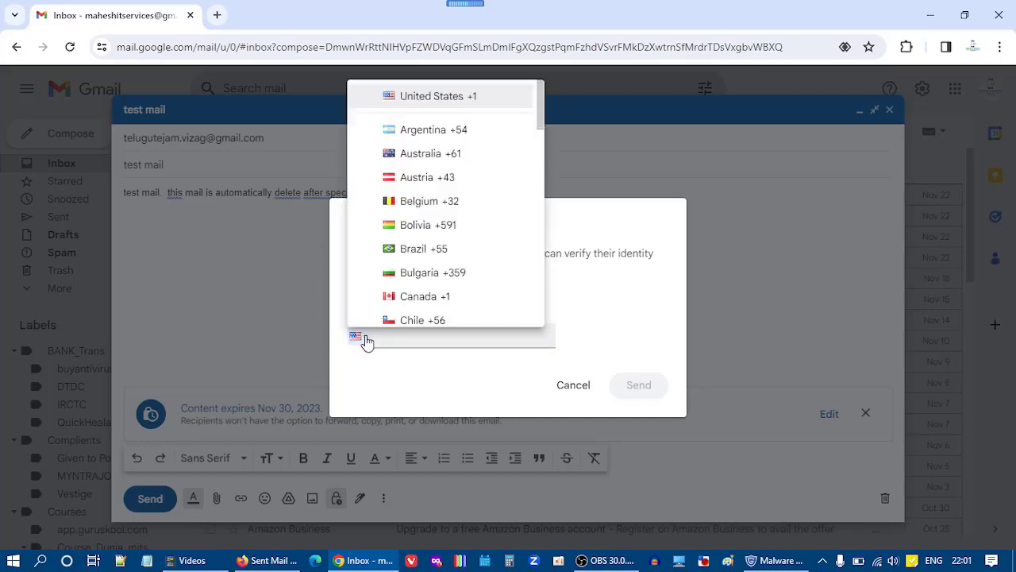
{"action": "left_click_drag", "start_coordinate": [540, 99], "coordinate": [531, 204]}
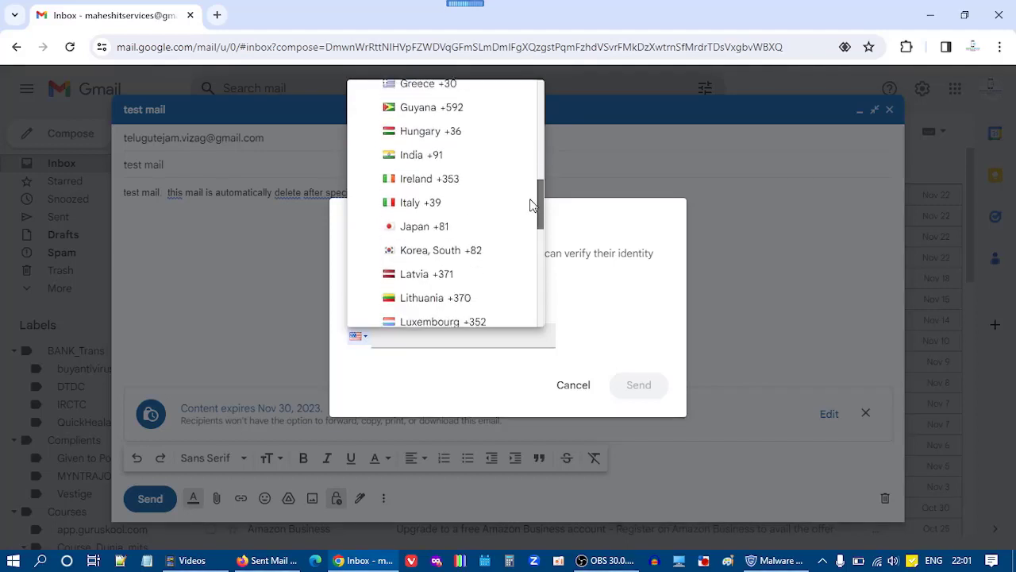
{"action": "left_click", "coordinate": [450, 158]}
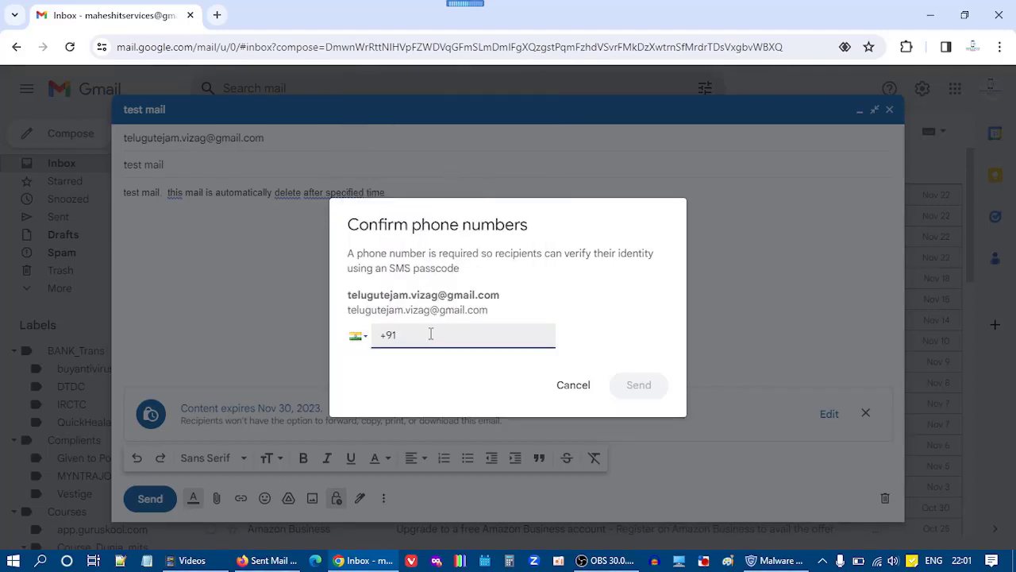
{"action": "key", "text": "ctrl+v"}
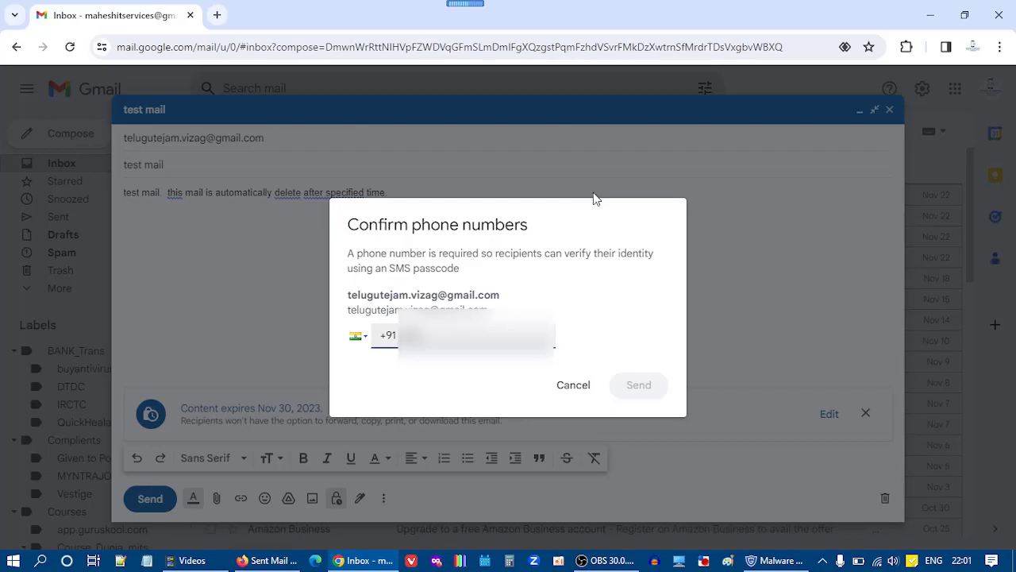
{"action": "type", "text": "00"}
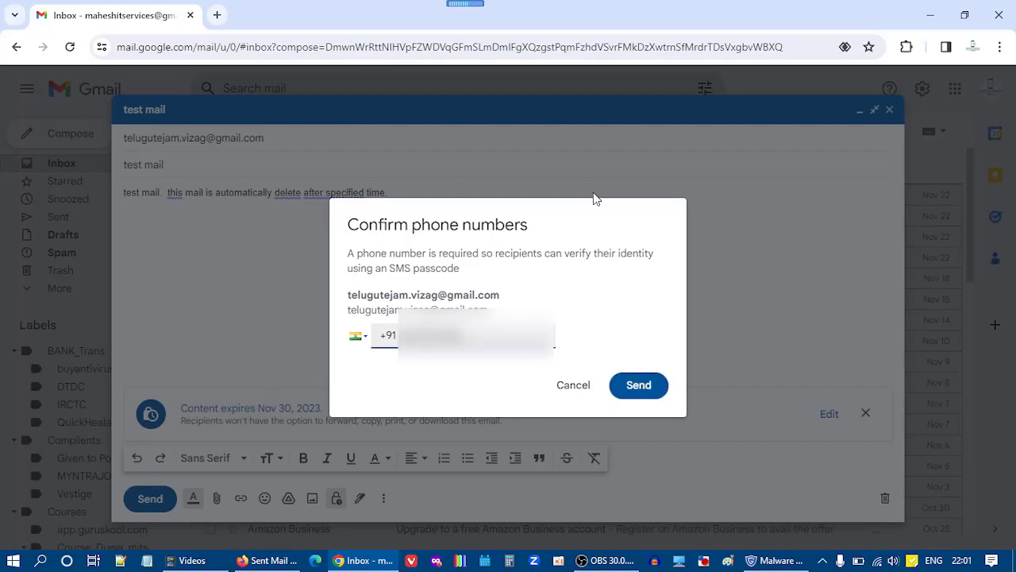
{"action": "left_click", "coordinate": [635, 386]}
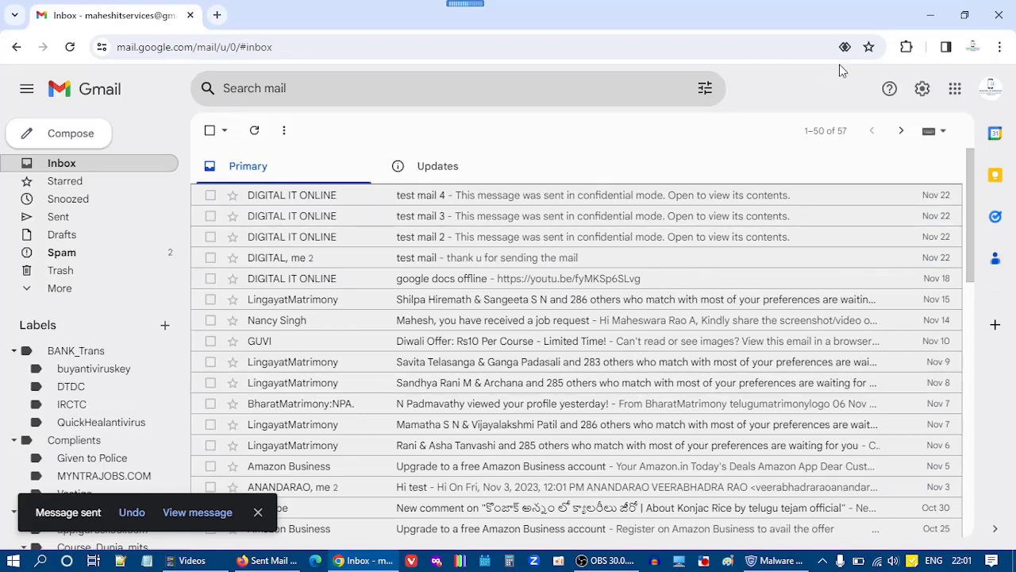
Switch to the recipient's Gmail in Firefox, dismissing the Malware Hunter notice.
{"action": "left_click", "coordinate": [934, 19]}
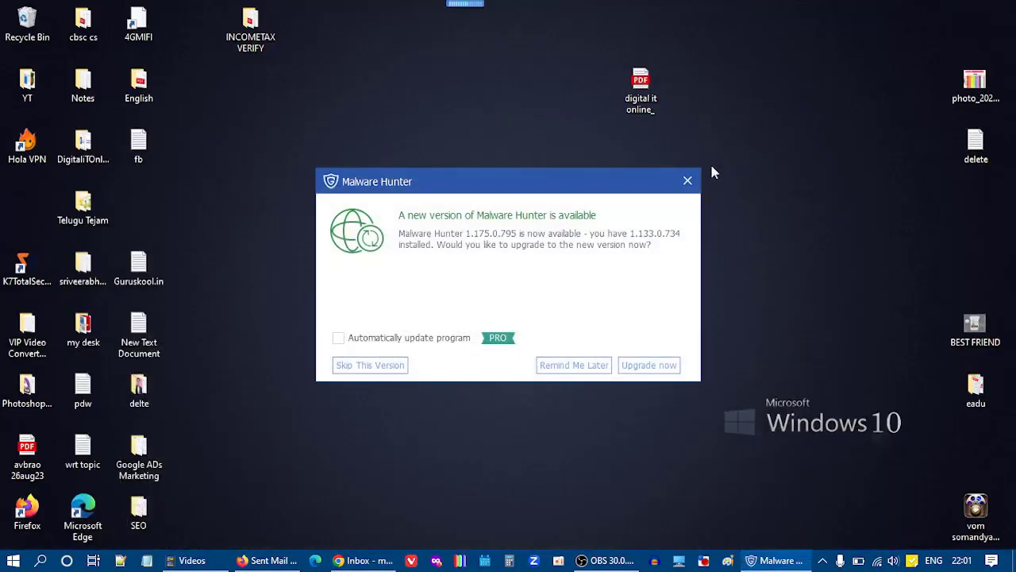
{"action": "left_click", "coordinate": [687, 180]}
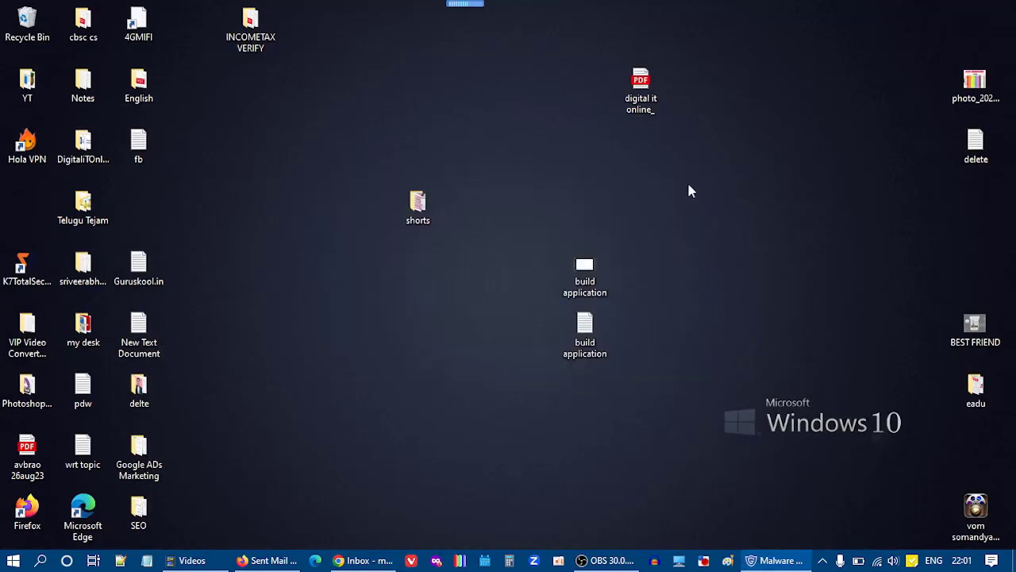
{"action": "left_click", "coordinate": [300, 563]}
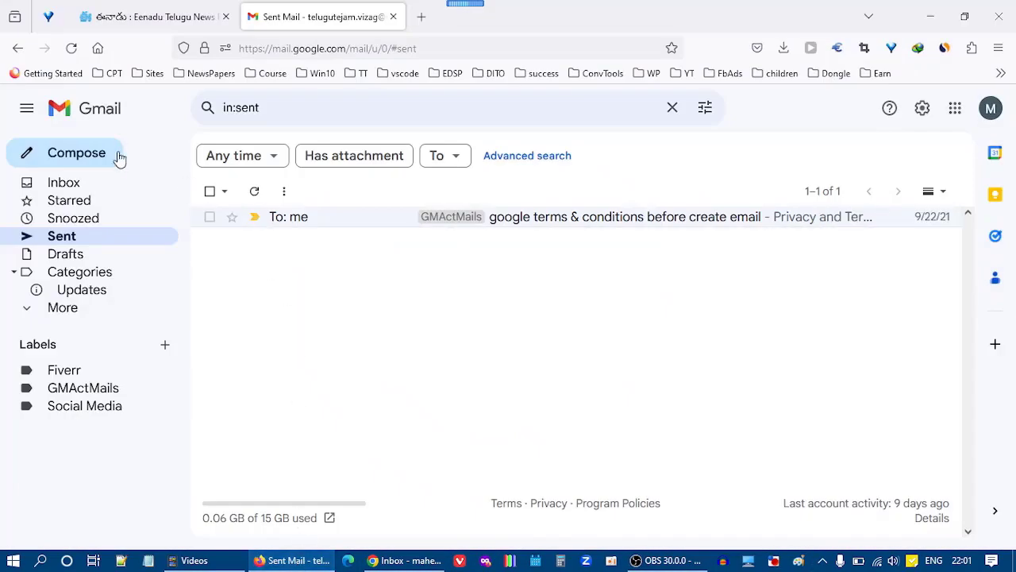
Open the received 'test mail' from the recipient's Inbox and scroll to the Verify identity notice.
{"action": "left_click", "coordinate": [99, 183]}
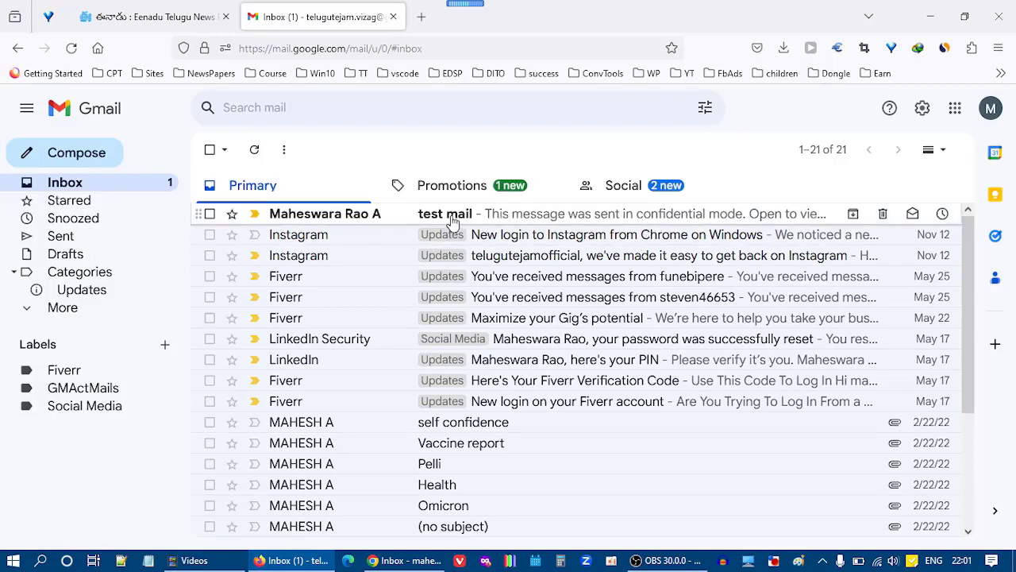
{"action": "left_click", "coordinate": [453, 221]}
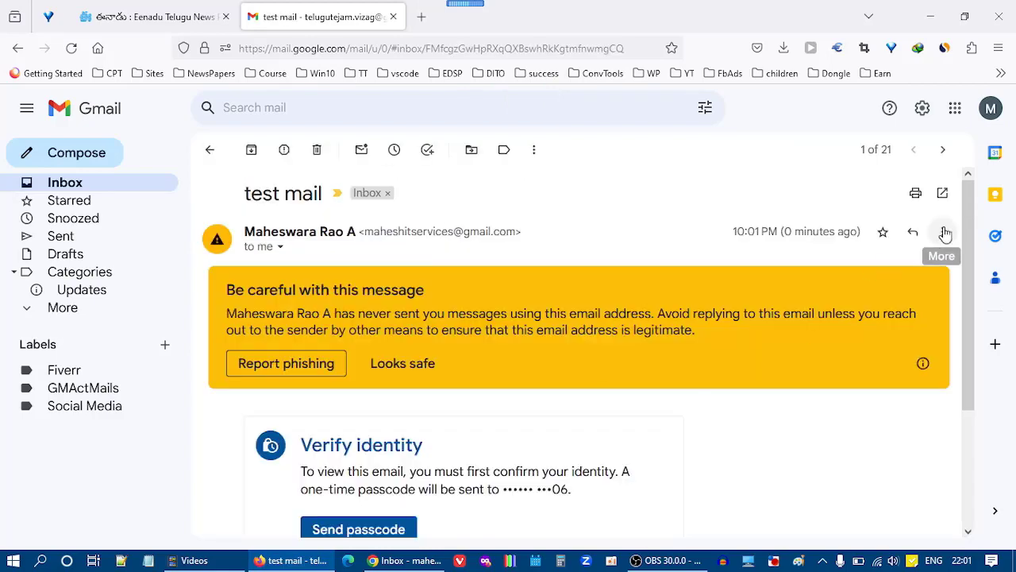
{"action": "left_click_drag", "start_coordinate": [969, 204], "coordinate": [975, 322]}
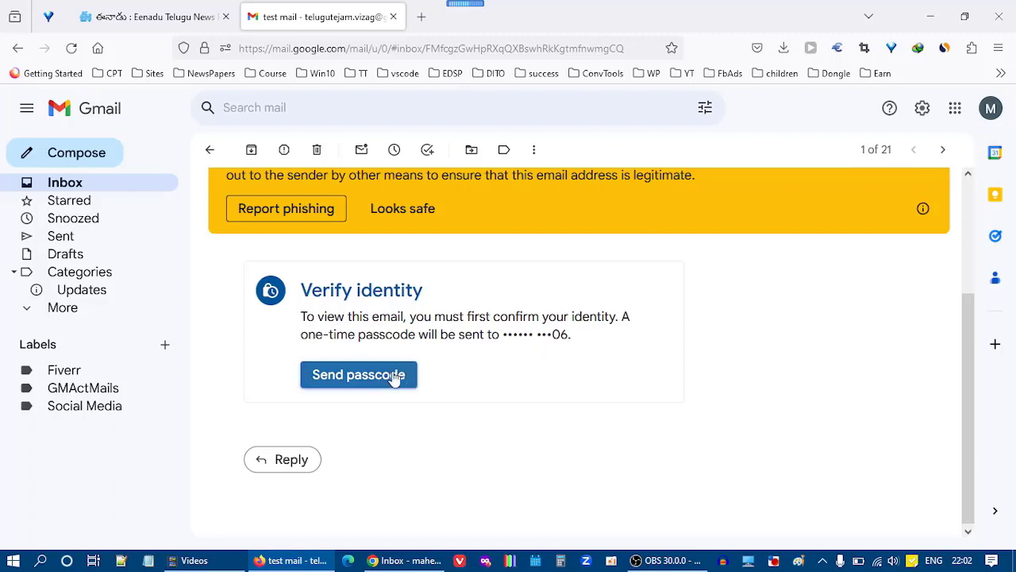
Request the SMS passcode, then enter and submit the six-digit code received on the phone.
{"action": "left_click", "coordinate": [354, 378]}
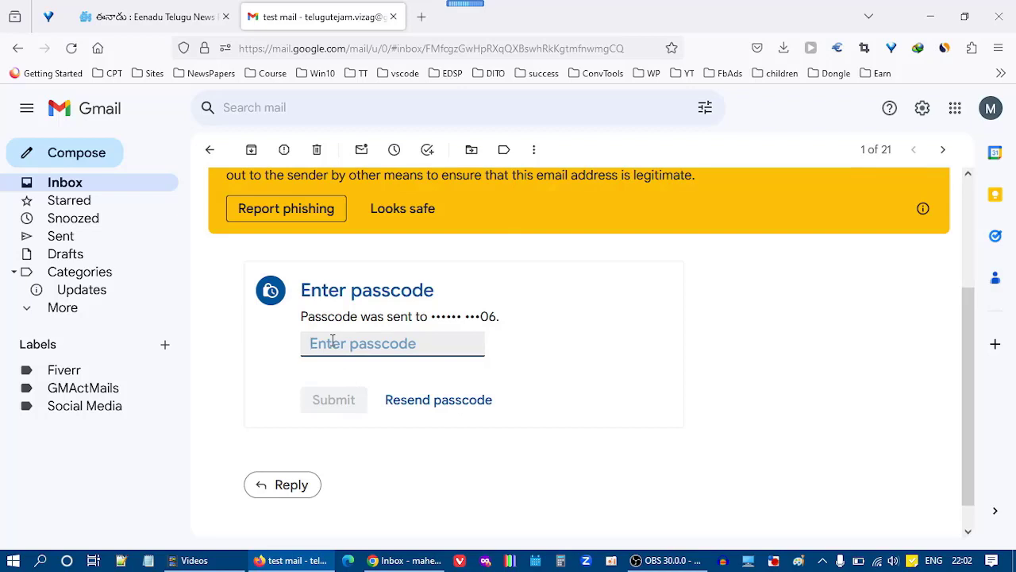
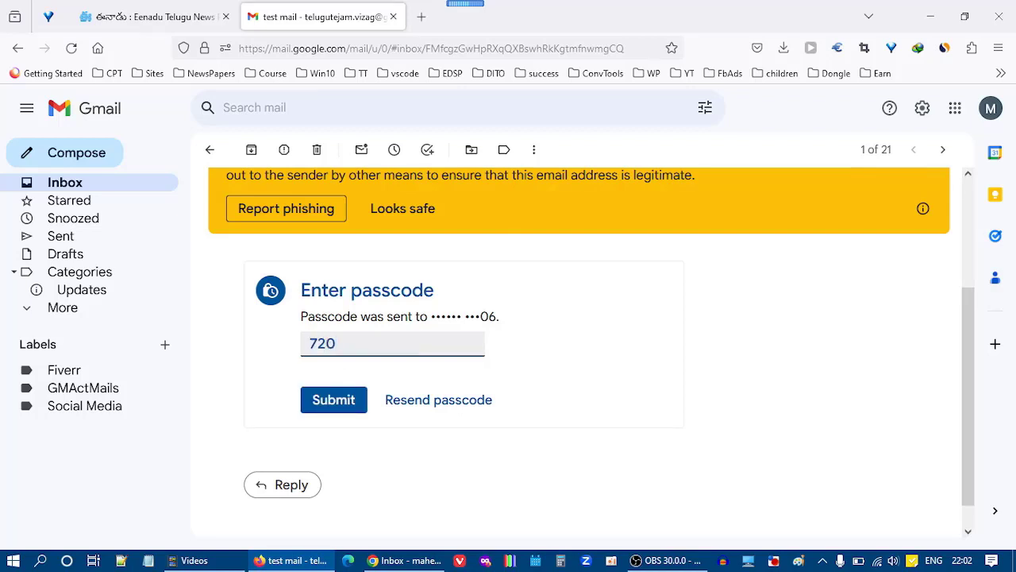
{"action": "left_click", "coordinate": [333, 405]}
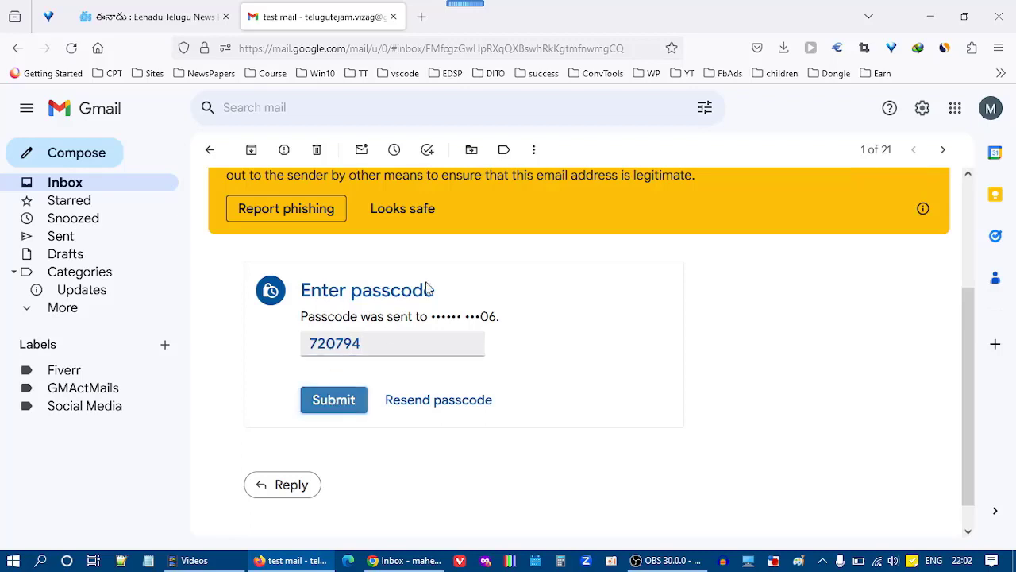